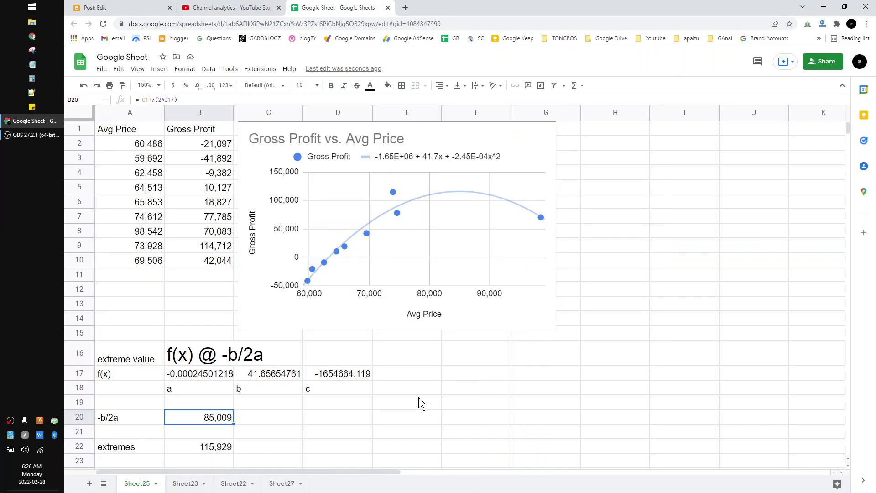
Rename the A16 label to 'extreme values', then select the A2:B10 data and the profit chart
left_click(133, 355)
double_click(133, 355)
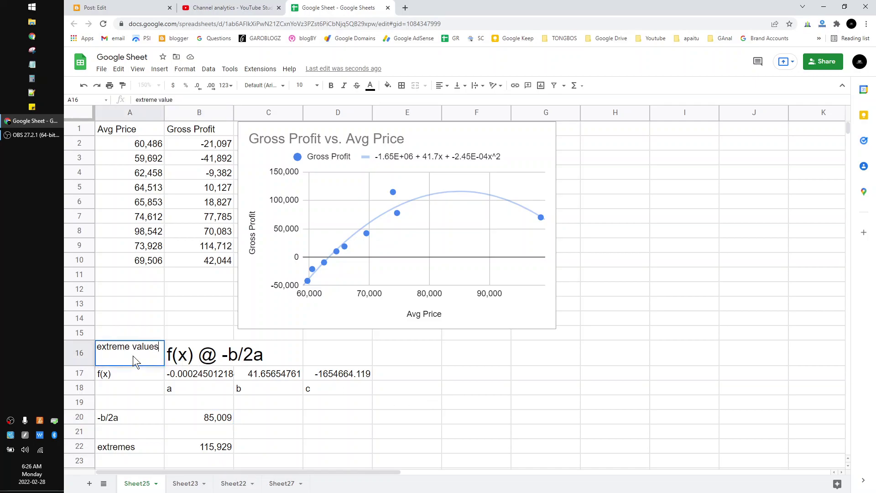
key("Tab")
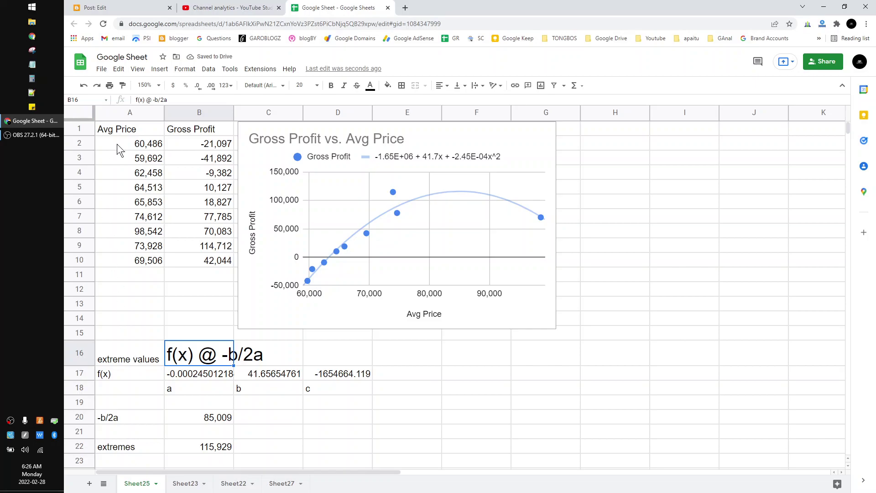
left_click_drag(127, 140, 197, 256)
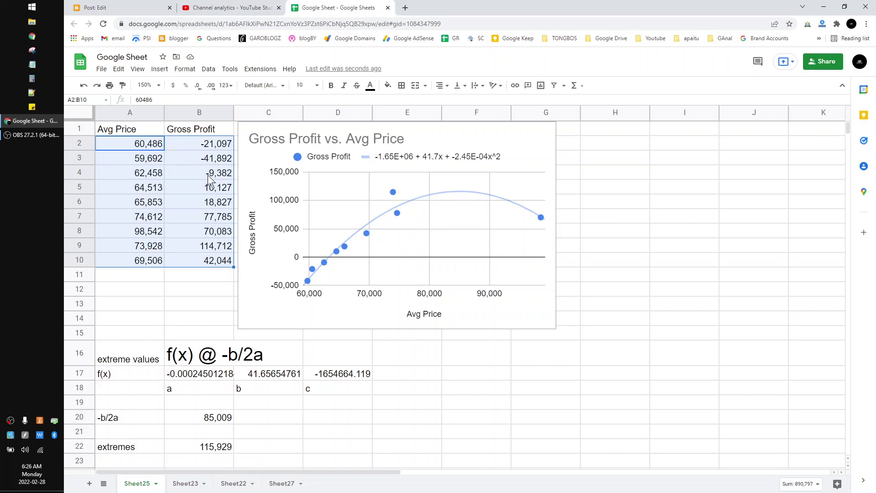
left_click(438, 131)
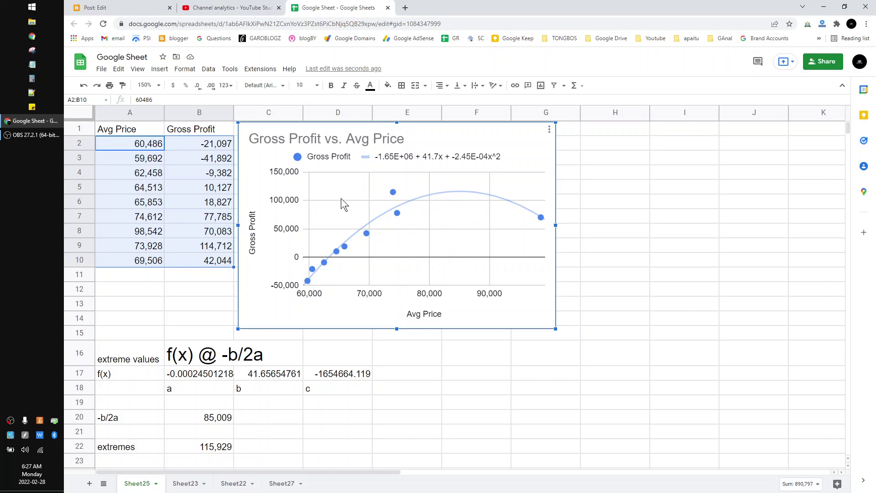
left_click(303, 406)
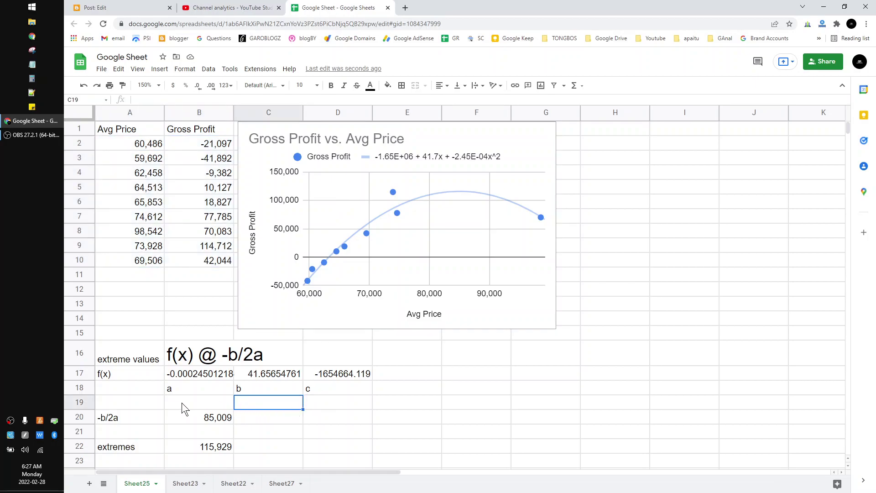
left_click(156, 402)
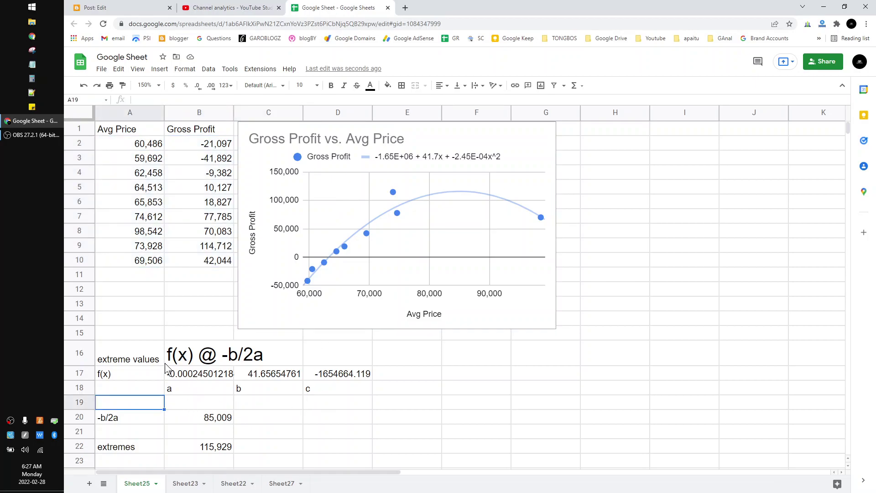
left_click(153, 365)
left_click(232, 357)
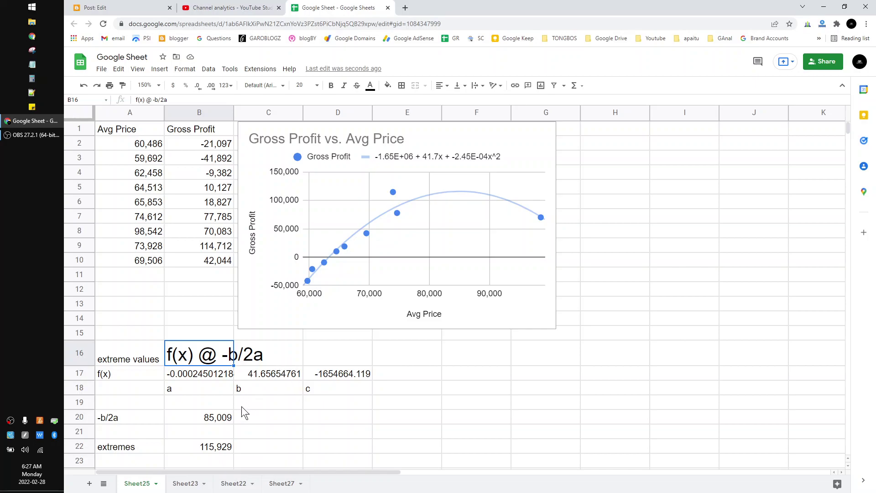
left_click(207, 389)
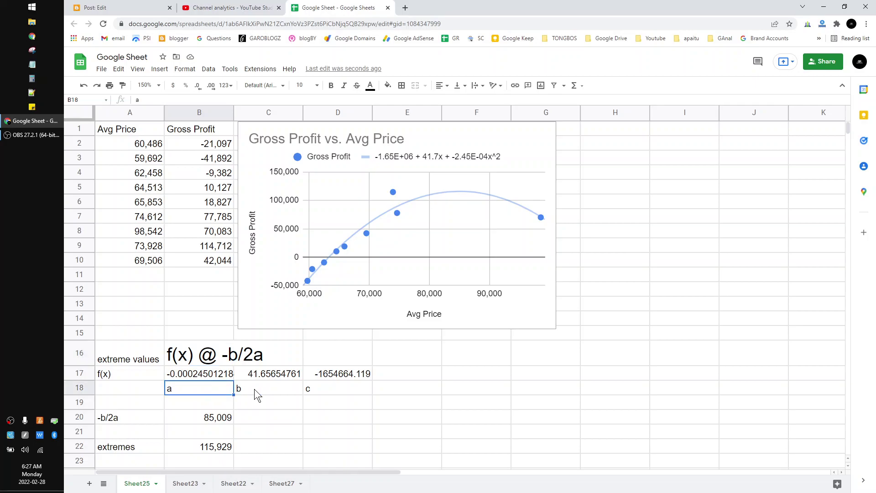
left_click(259, 389)
left_click(325, 393)
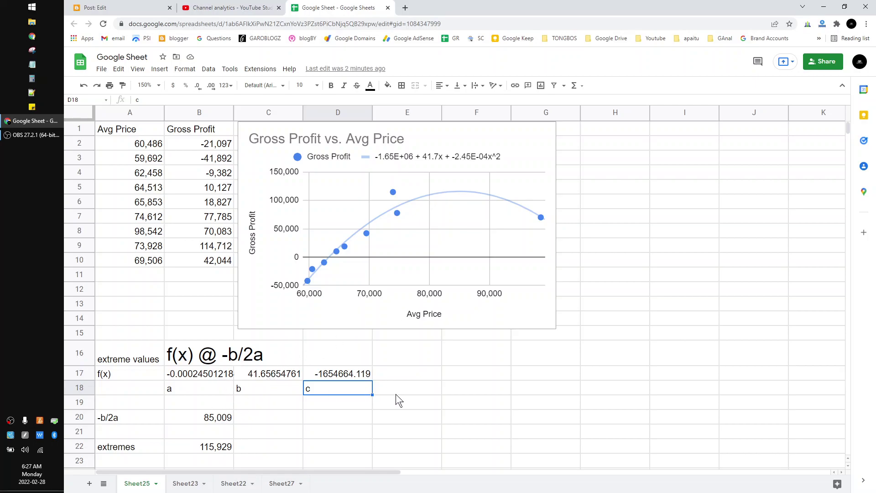
Enter =ARRAYFORMULA(LINEST(B2:B10,A2:A10^{1,2})) in F17 to return the quadratic coefficients
left_click(462, 376)
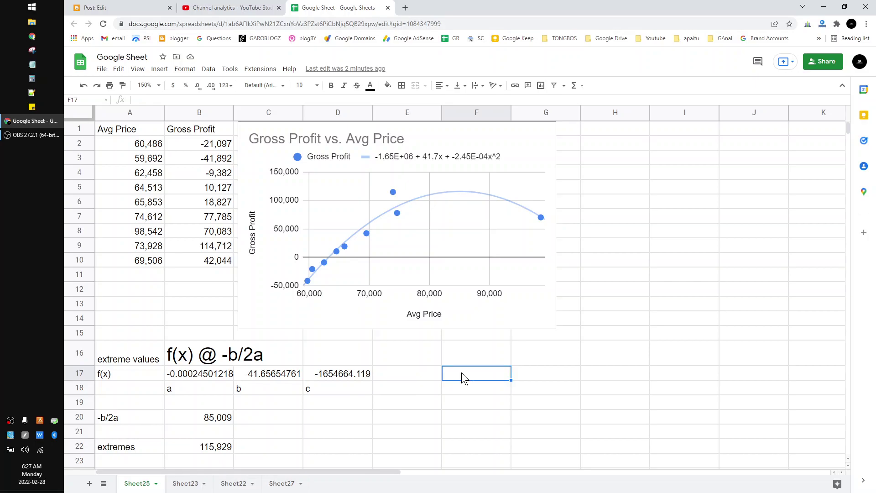
type("=lines")
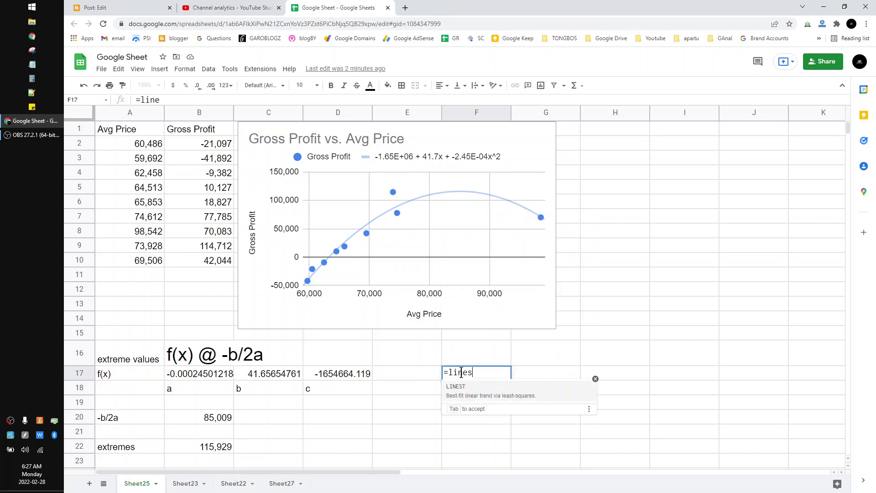
type("t")
key("BackSpace")
key("BackSpace")
key("BackSpace")
type("=arra")
key("Tab")
type("lines")
key("Tab")
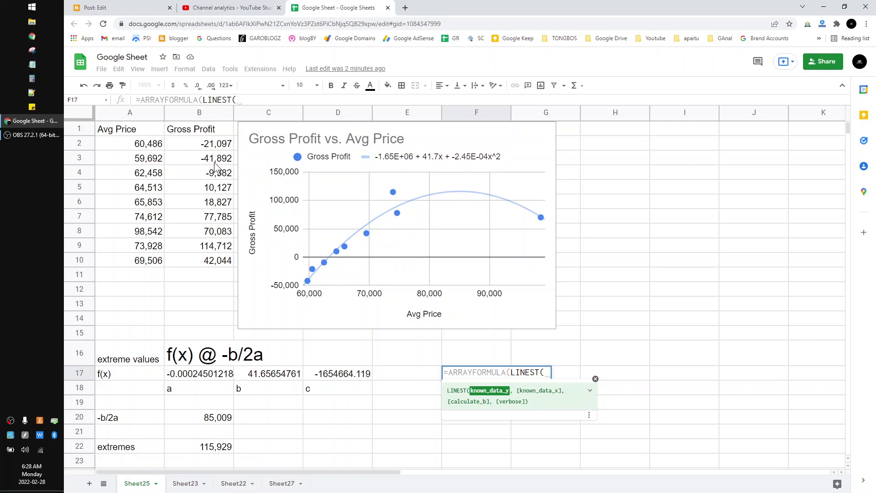
left_click_drag(207, 147, 212, 267)
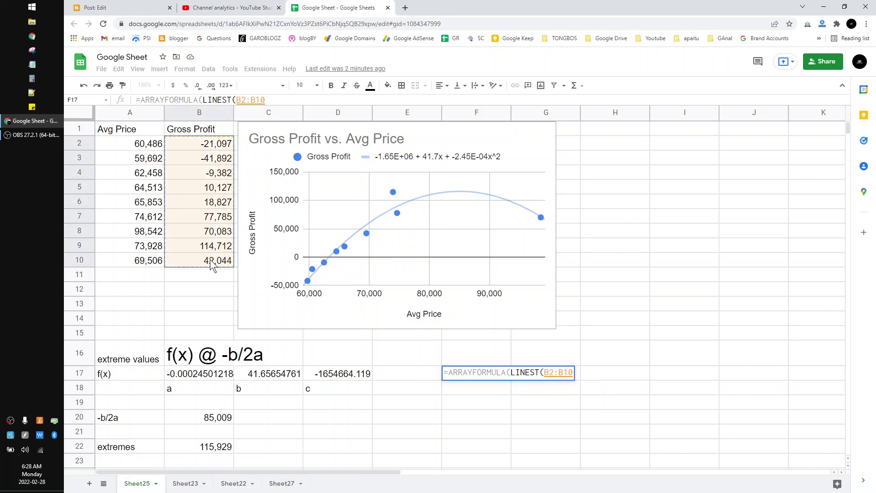
type("<")
left_click(137, 146)
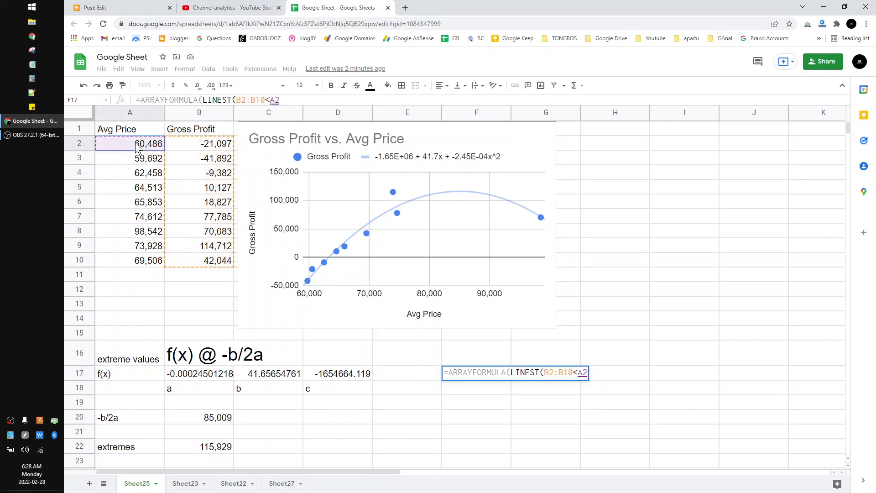
left_click_drag(136, 147, 139, 263)
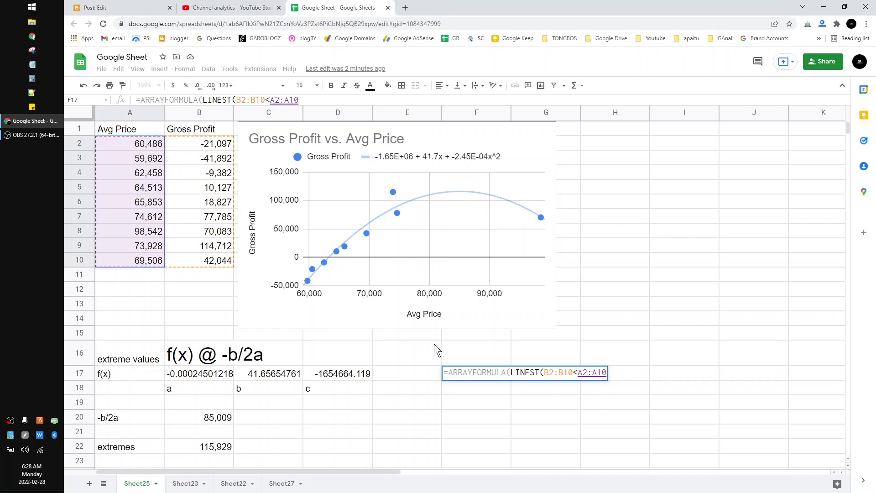
left_click(576, 372)
key("BackSpace")
type(",")
key("End")
type(")")
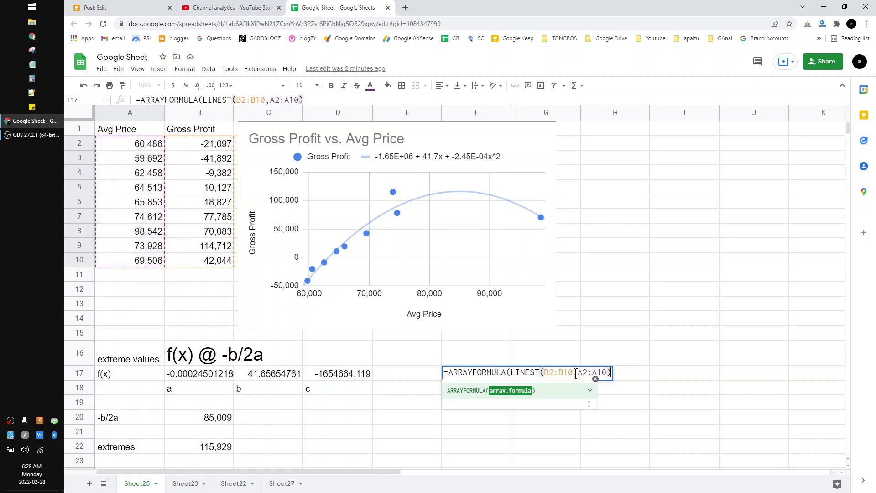
key("BackSpace")
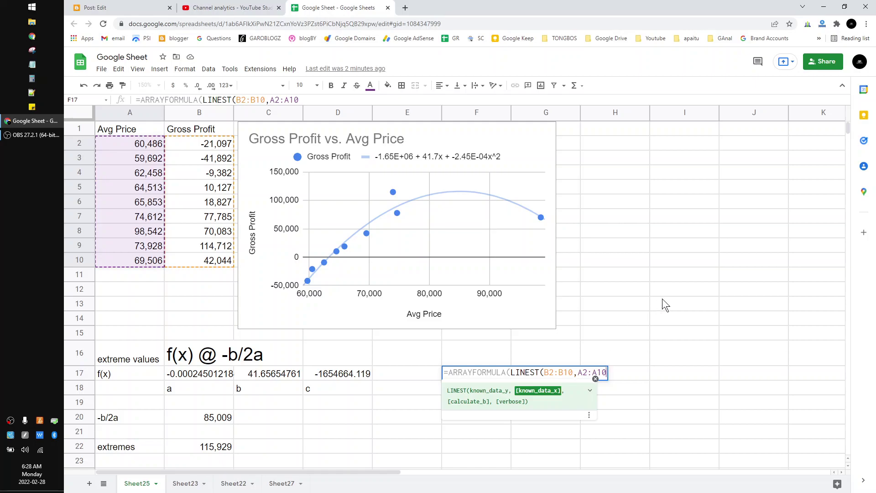
type("^{")
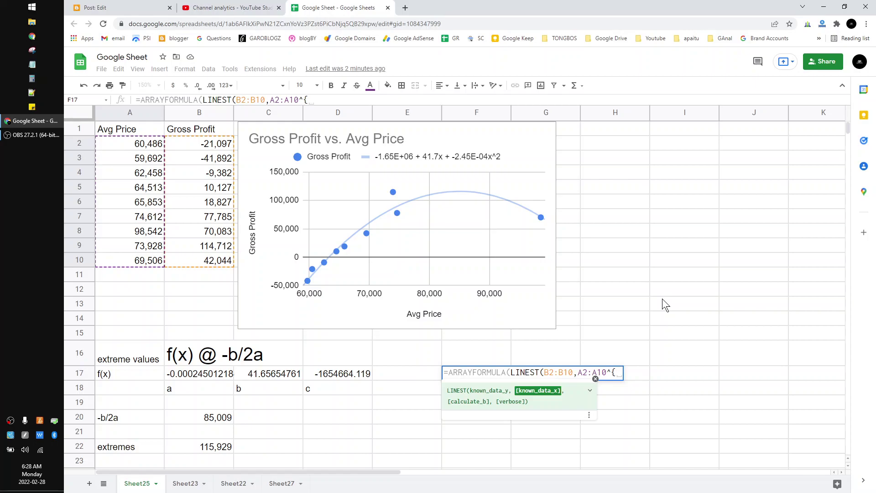
type("1,2}")
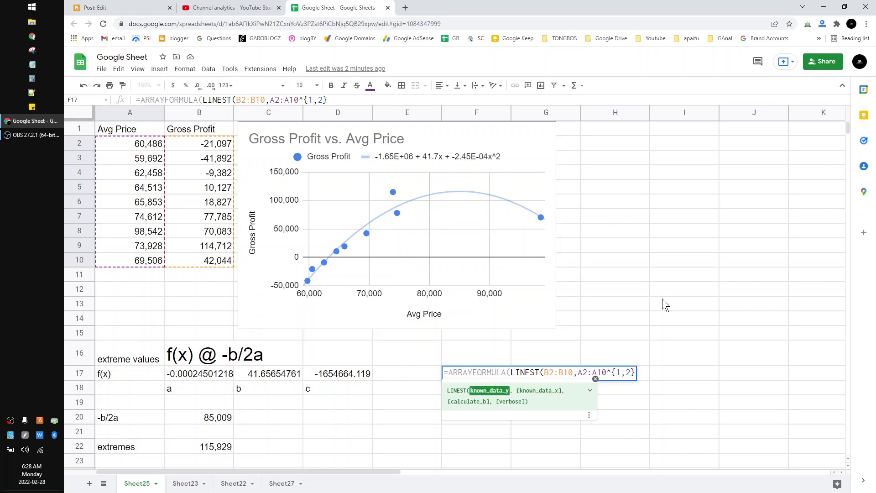
type("))")
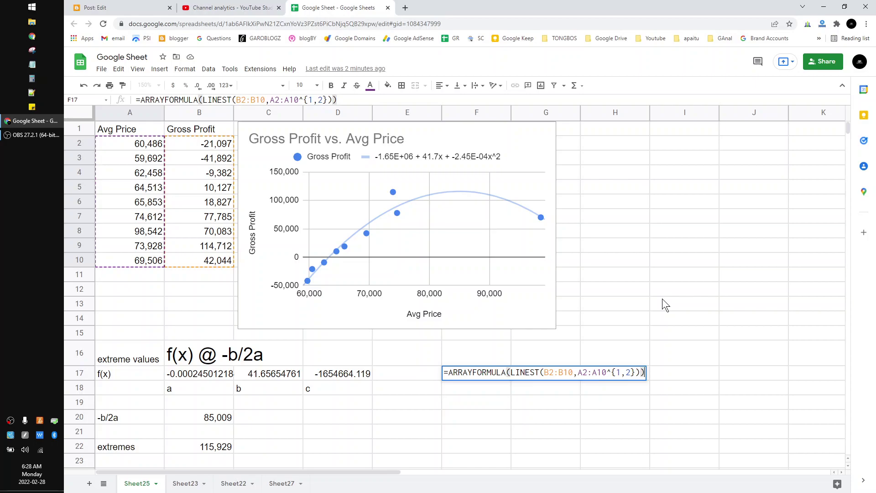
key("Return")
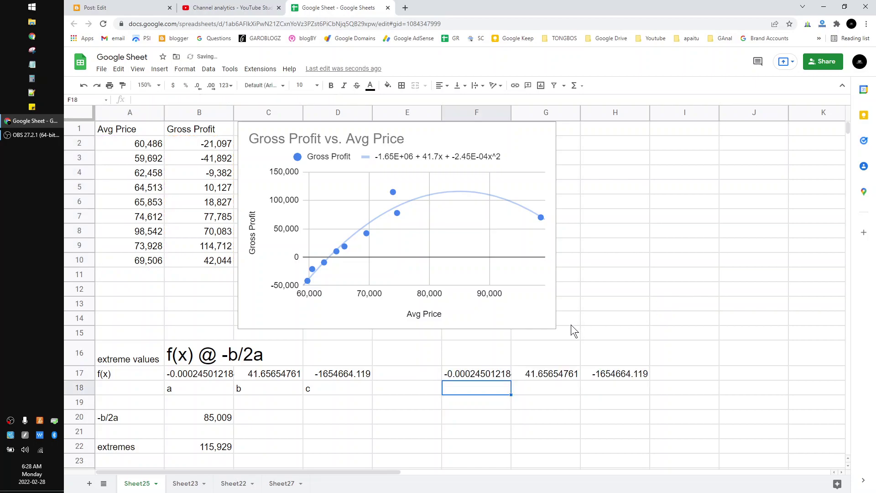
left_click(472, 370)
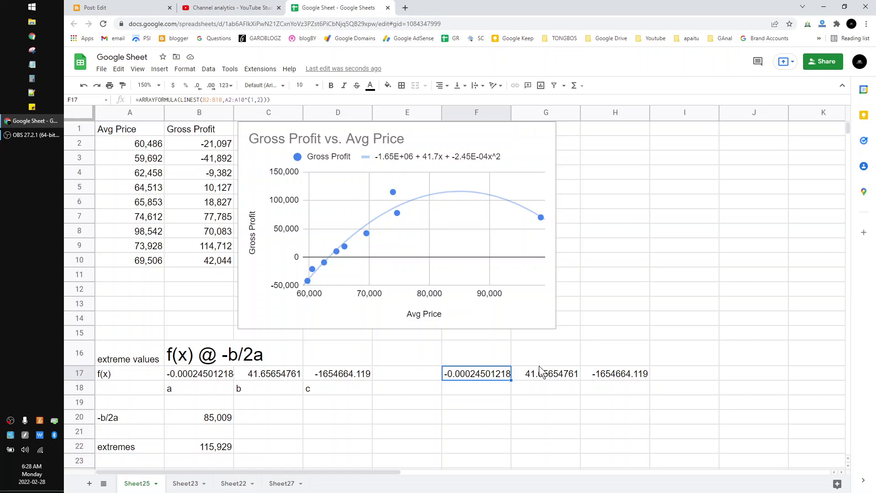
mouse_move(637, 366)
left_mouse_down()
mouse_move(492, 371)
mouse_move(572, 377)
left_mouse_up()
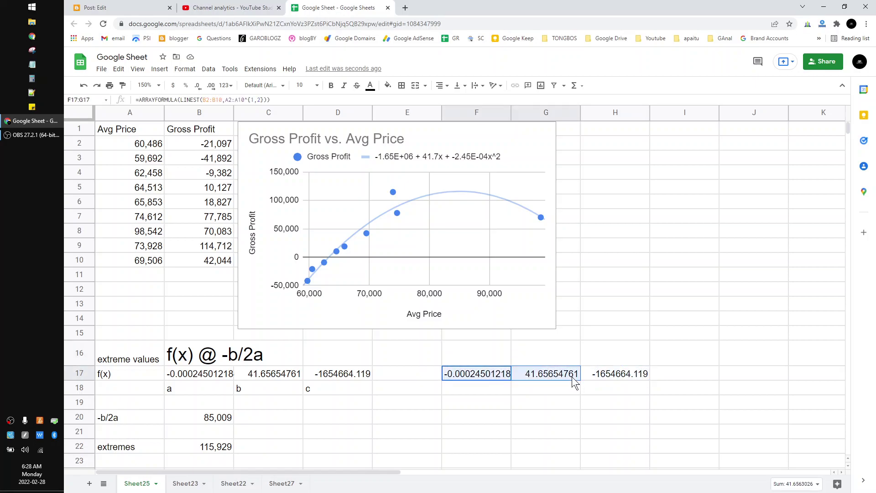
left_click(135, 421)
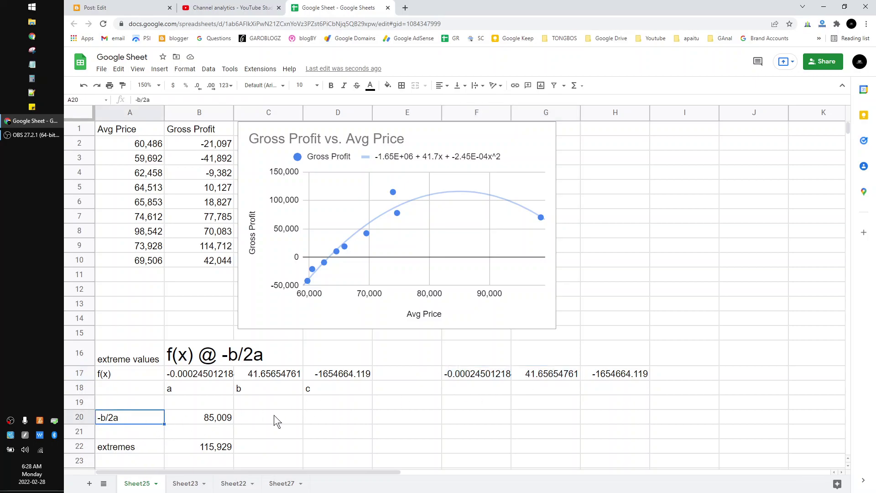
left_click(142, 450)
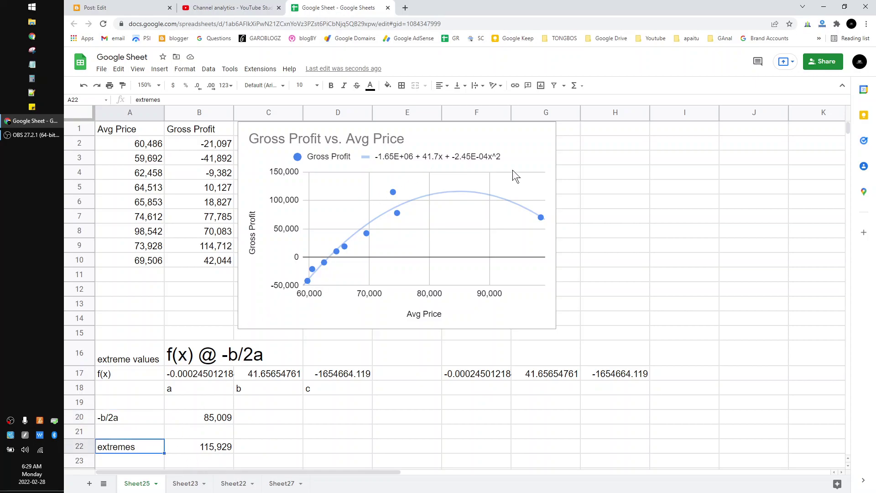
left_click(492, 375)
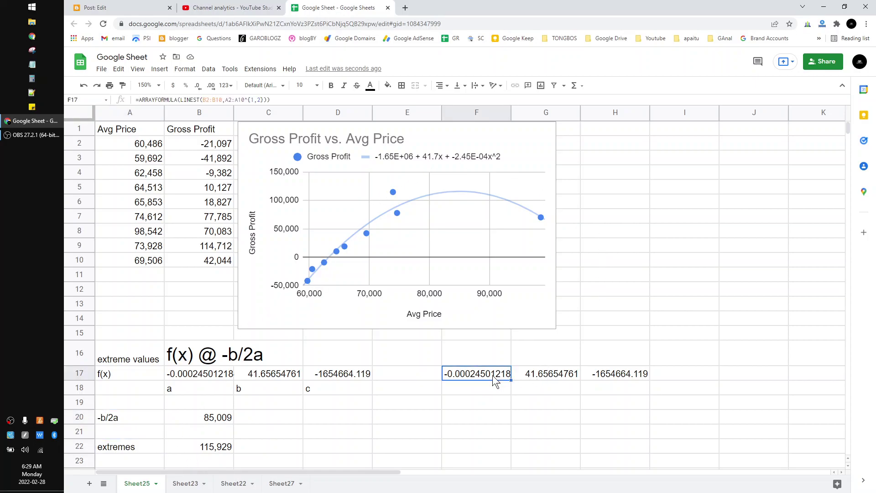
Change the F17 LINEST exponents from {1,2} to {1,2,3} and select the F17:I18 results
double_click(493, 375)
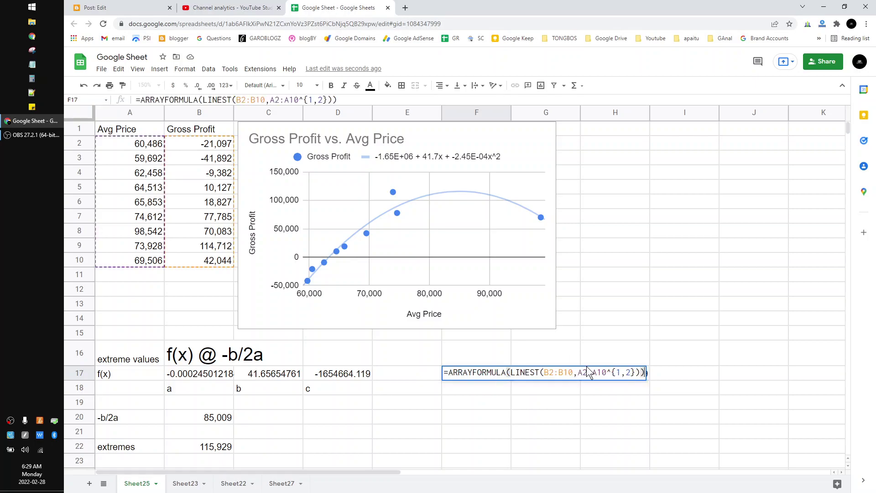
left_click(603, 372)
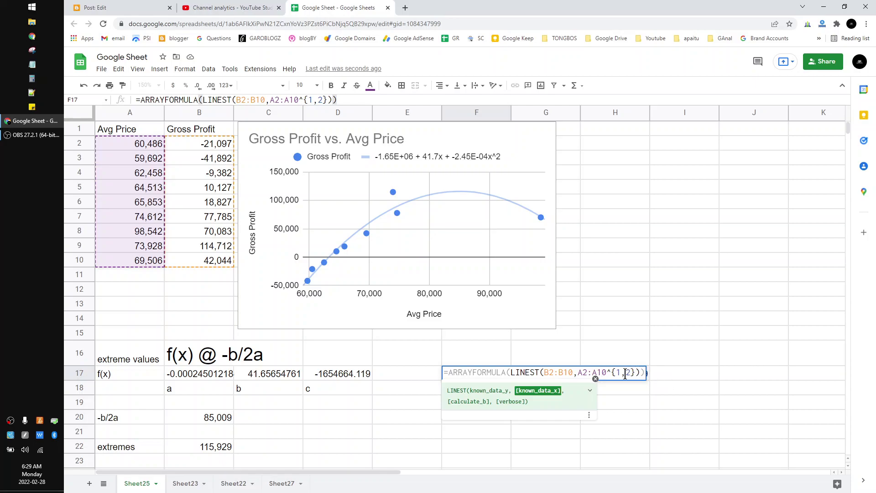
left_click(631, 372)
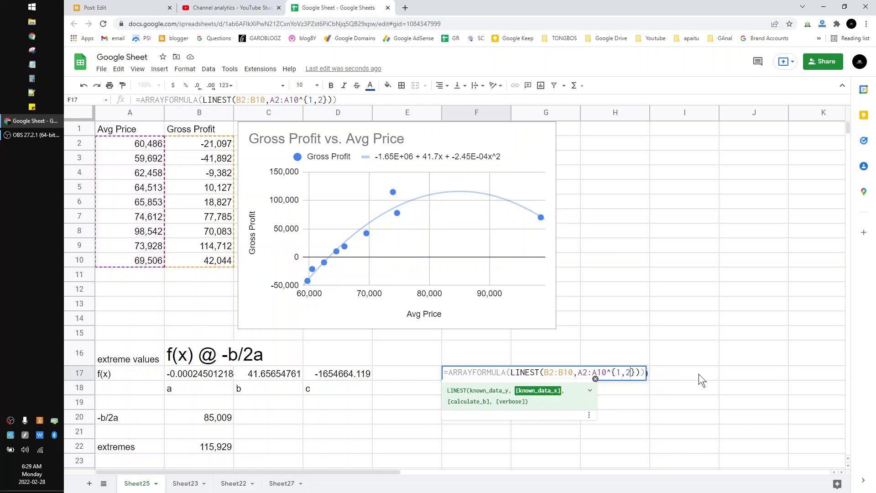
type(",3'")
key("BackSpace")
key("Return")
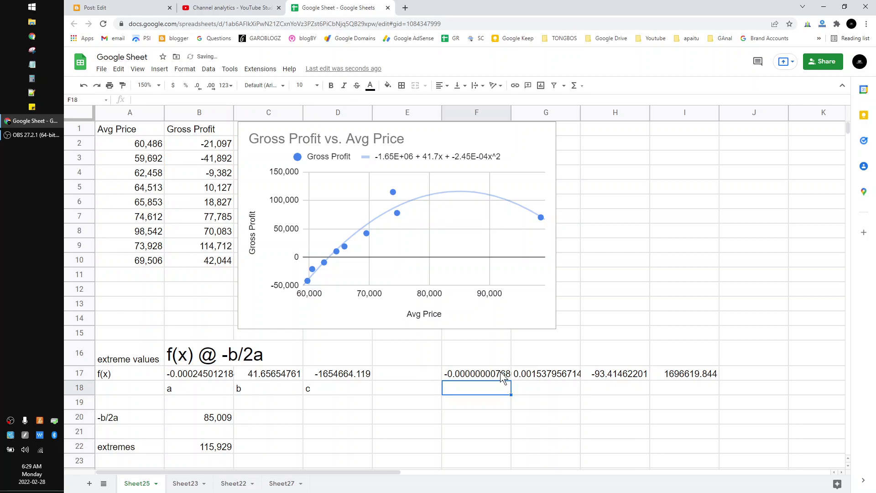
left_click_drag(503, 377, 672, 390)
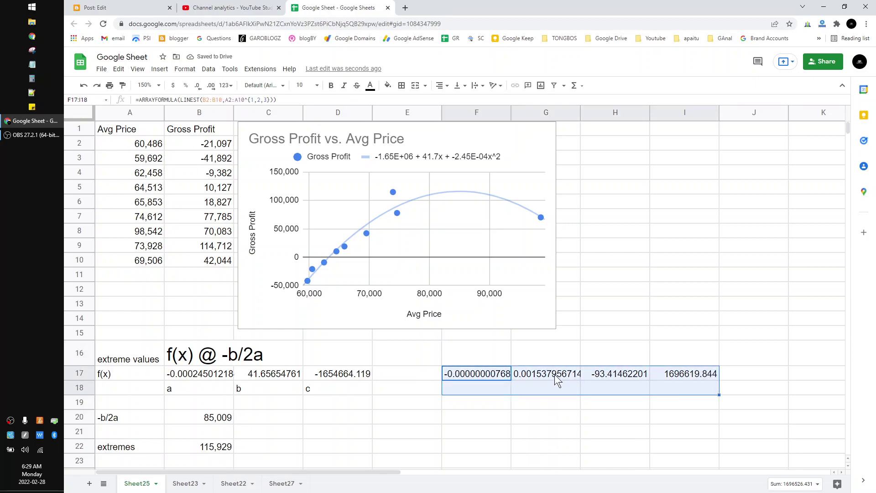